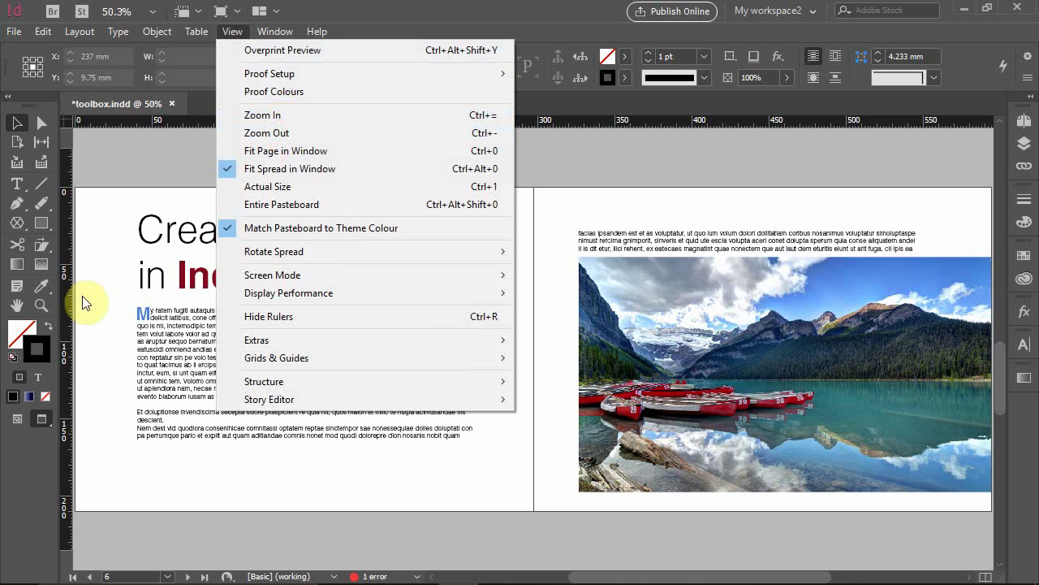
Step: Zoom in on the "Creating text in Indesign" spread to 125% with the Zoom tool
left_click(42, 305)
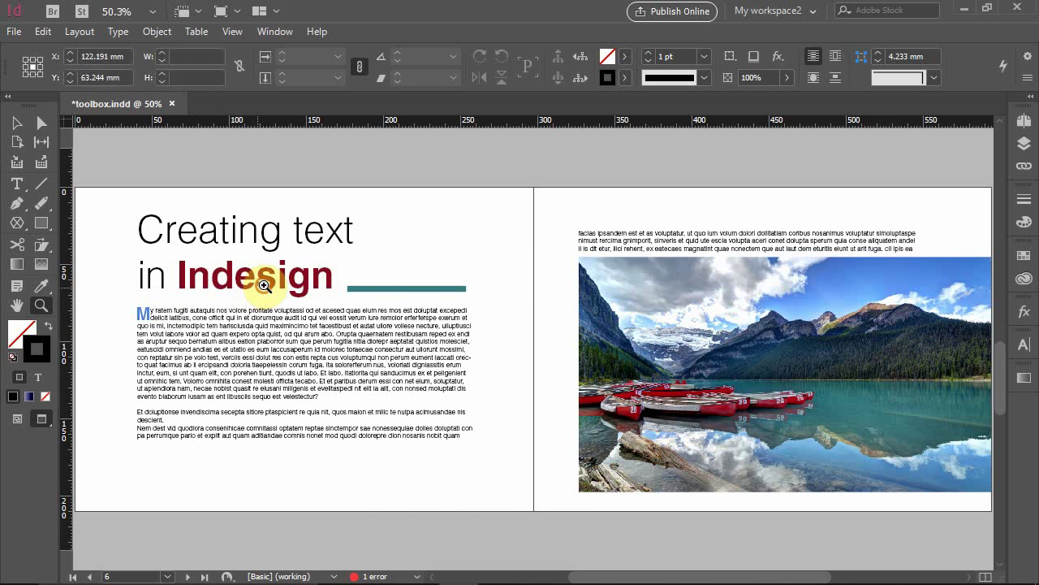
left_click(261, 286)
left_click(265, 286)
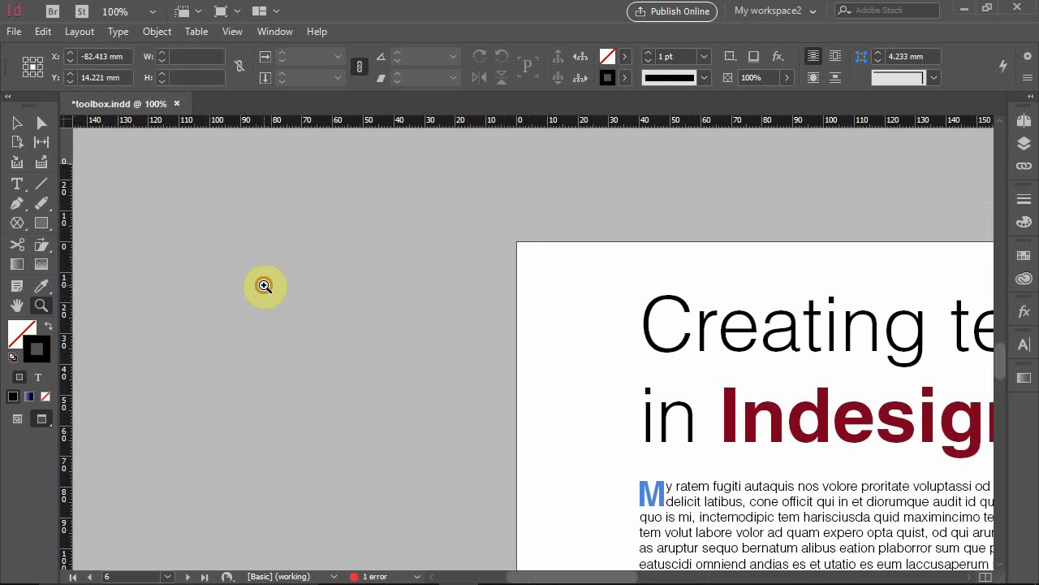
left_click(265, 286)
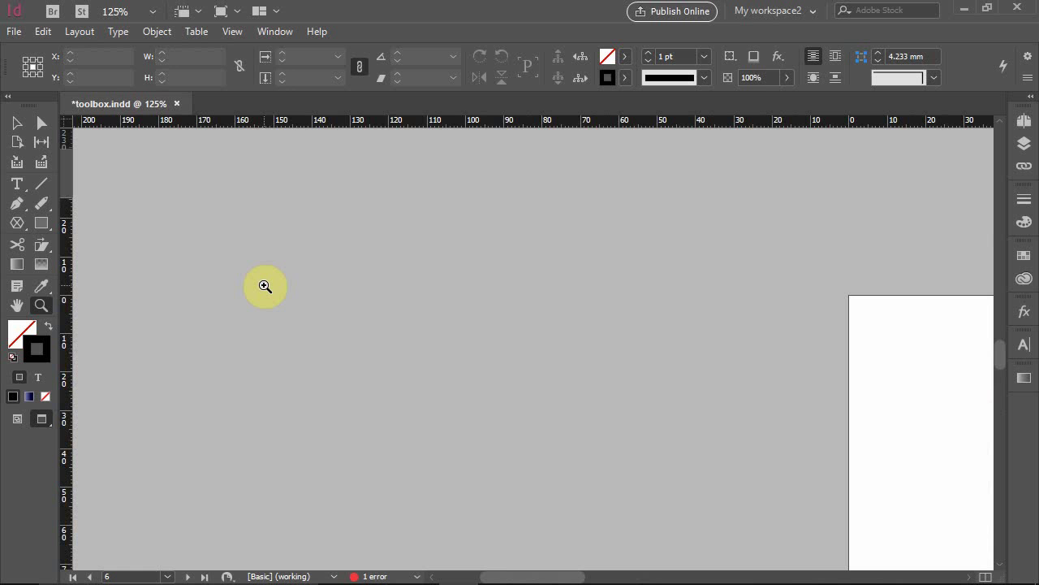
Step: Pan the magnified spread across the heading, body text and lake photo with the temporary Hand tool, ending beside the heading
key("space")
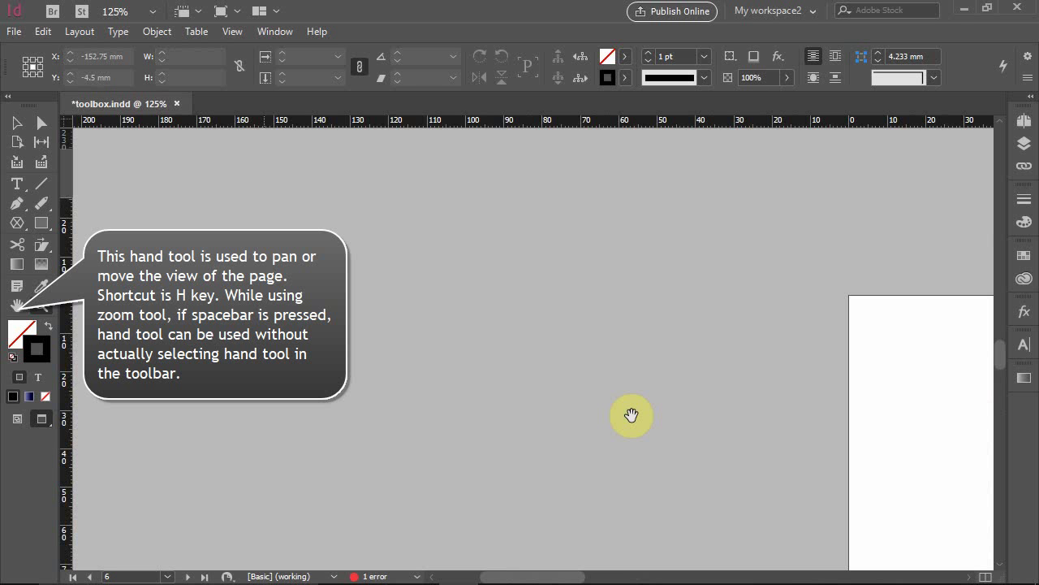
left_click_drag(675, 424, 196, 258)
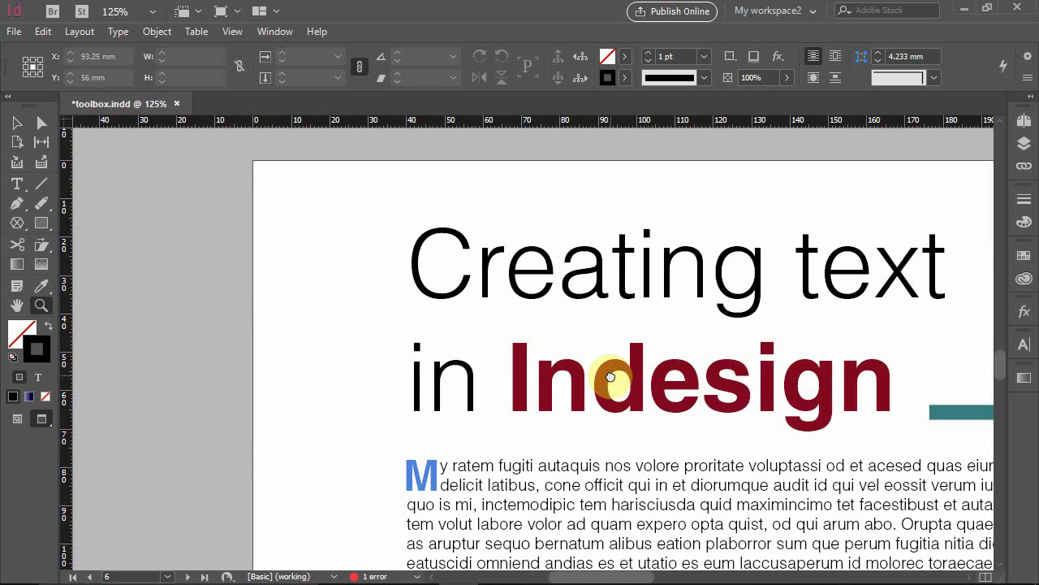
key("h")
left_click_drag(343, 339, 617, 443)
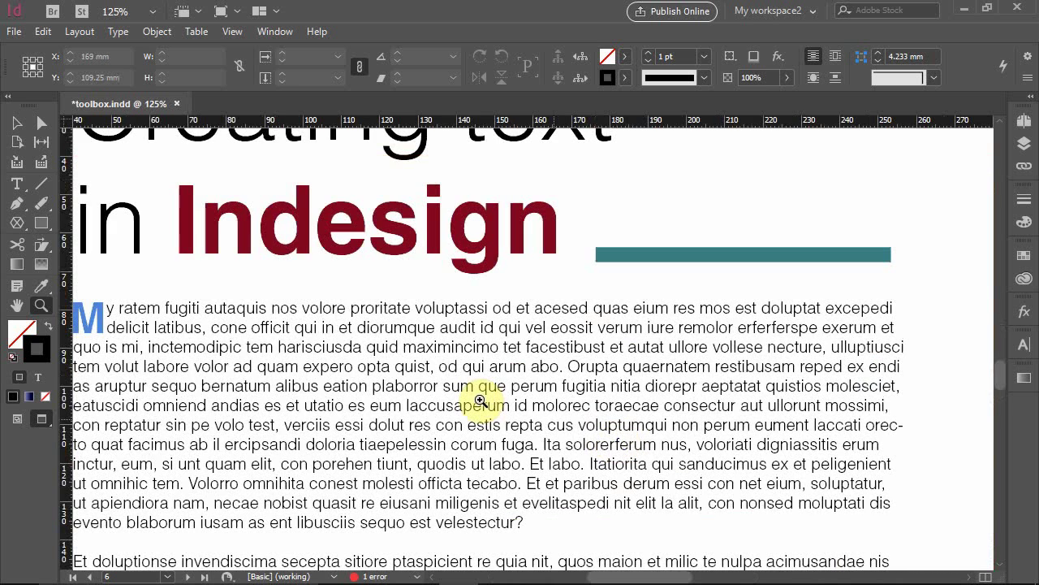
left_click_drag(479, 398, 859, 345)
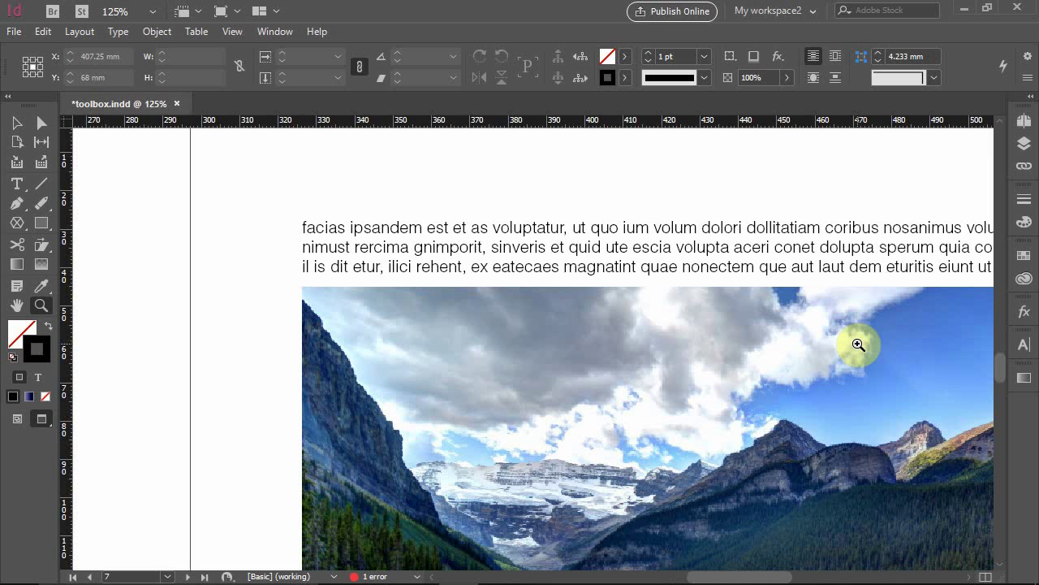
left_click_drag(858, 346, 510, 349)
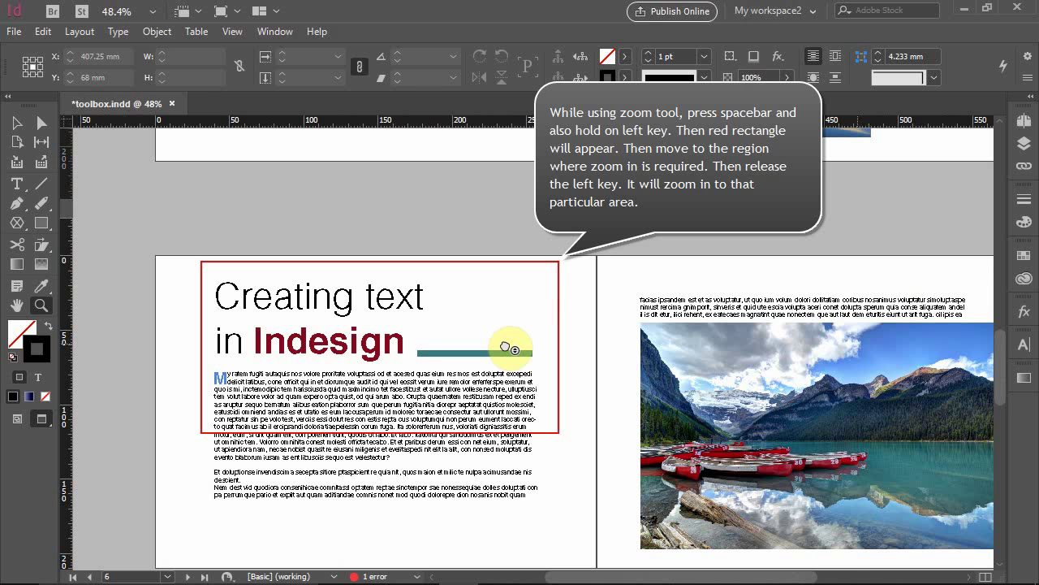
left_click_drag(510, 349, 509, 348)
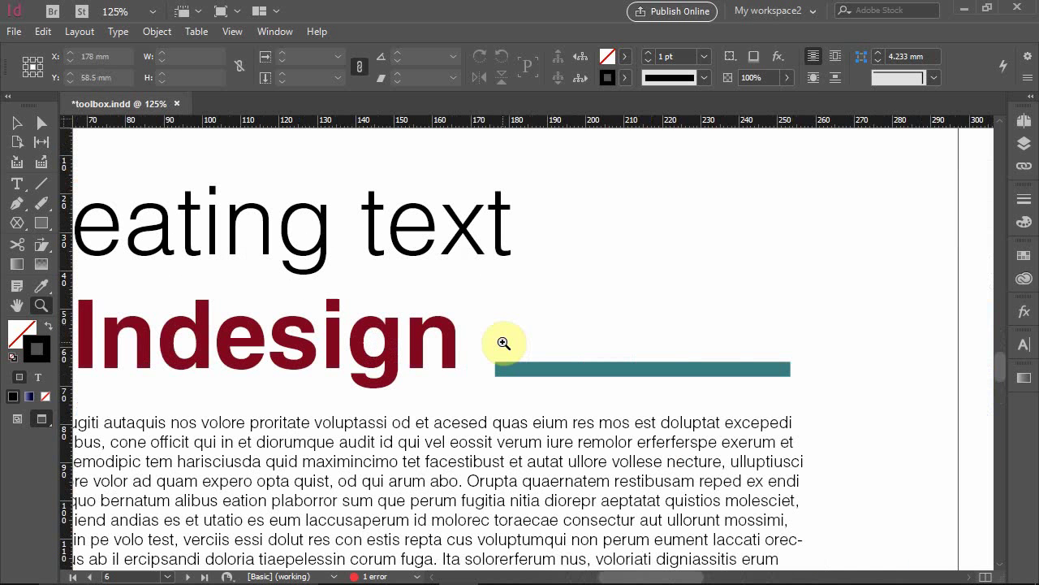
Step: Reposition the view with the Hand tool so the whole heading and the teal bar are in view
left_click(16, 307)
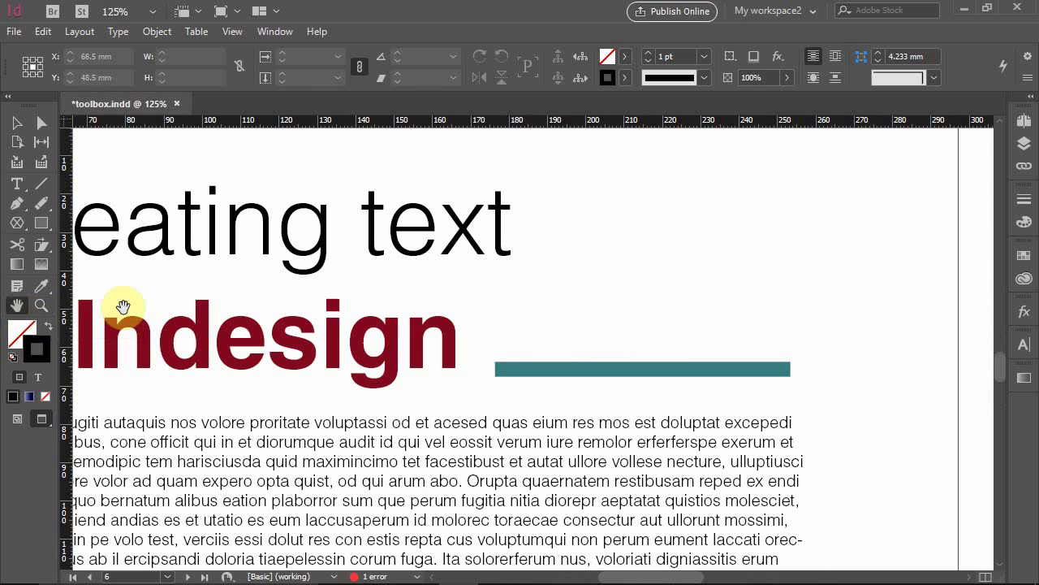
left_click_drag(121, 304, 474, 276)
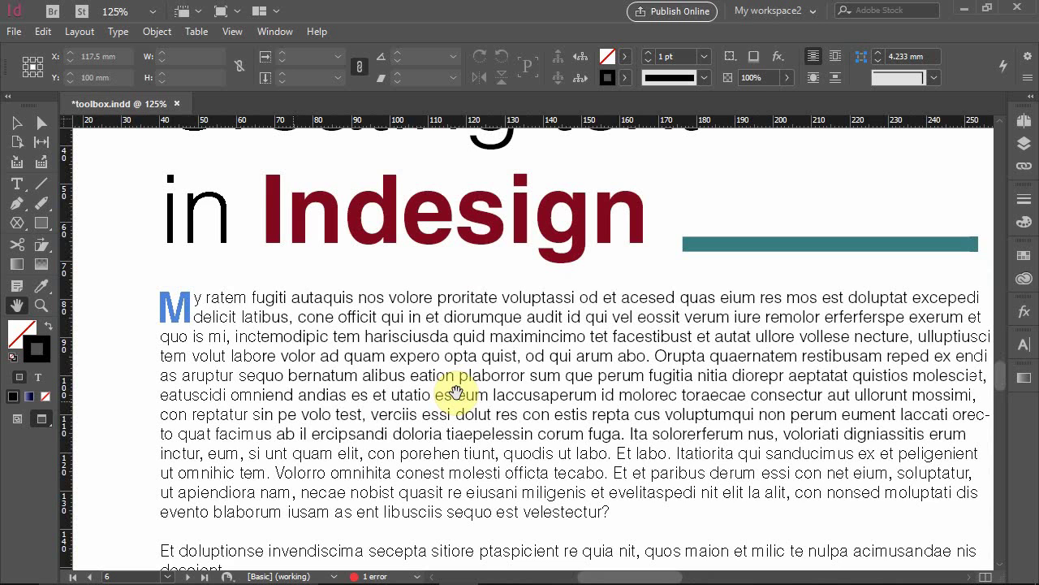
left_click_drag(457, 393, 441, 514)
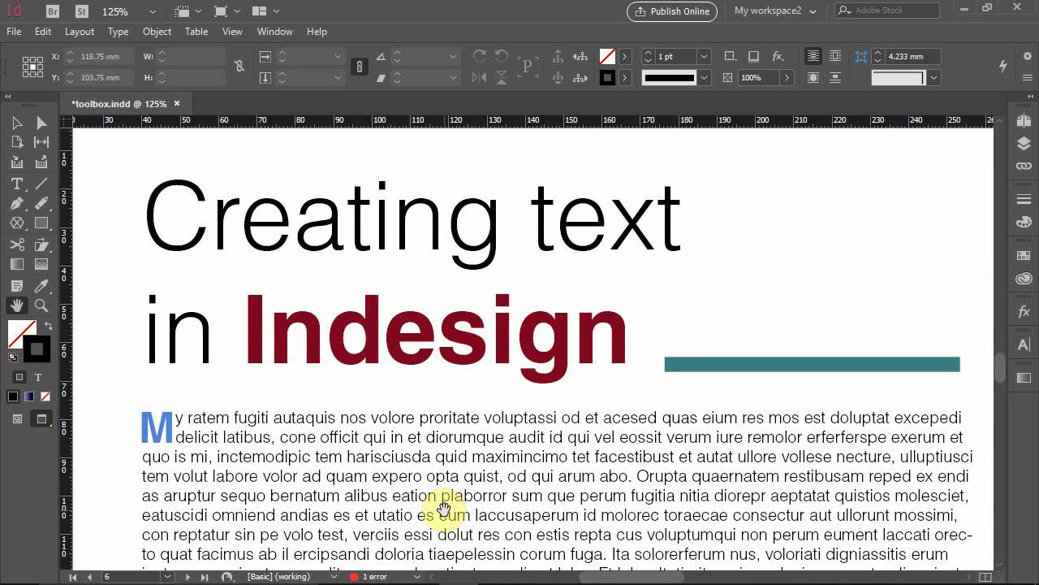
Step: Select the heading's text frame to inspect its fill and stroke, and clear the selection
key("v")
left_click(473, 241)
scroll(473, 242, "down", 5)
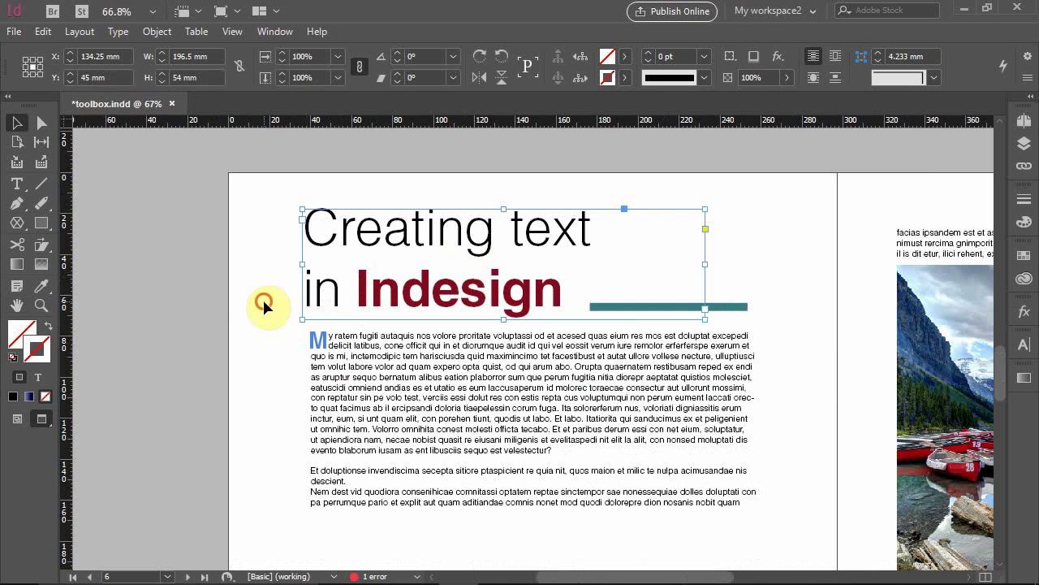
left_click(262, 307)
key("d")
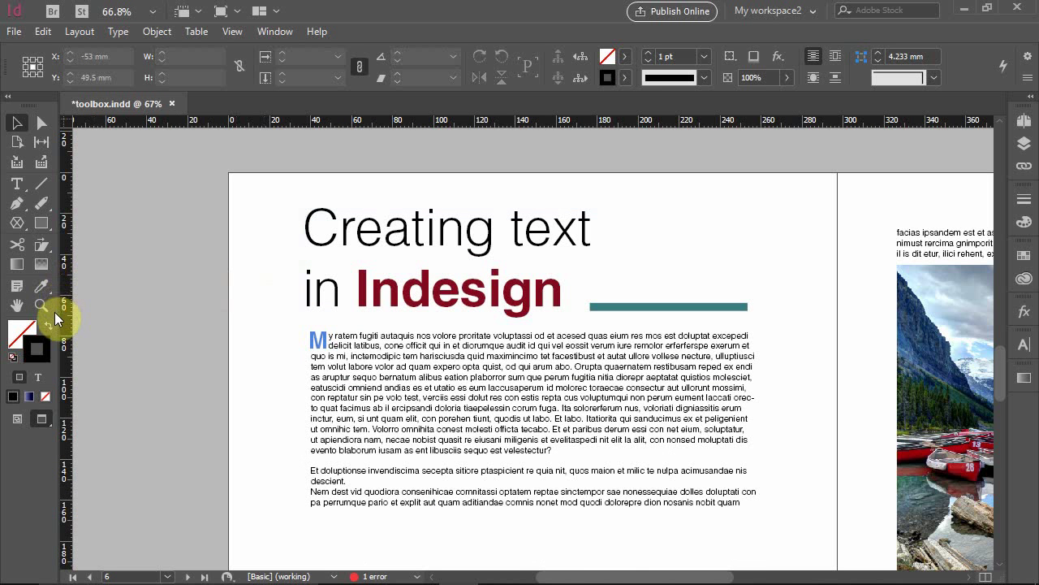
Step: Draw a rectangle about 146 mm wide and 102.5 mm high on blank page 8
scroll(399, 399, "down", 3)
scroll(399, 398, "up", 1)
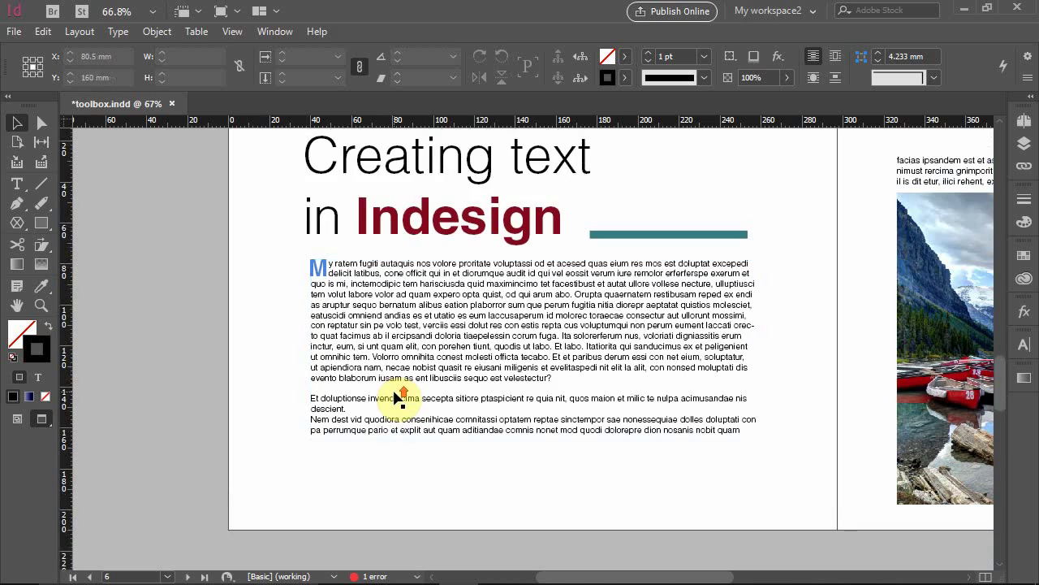
scroll(399, 399, "down", 10)
scroll(399, 398, "down", 5)
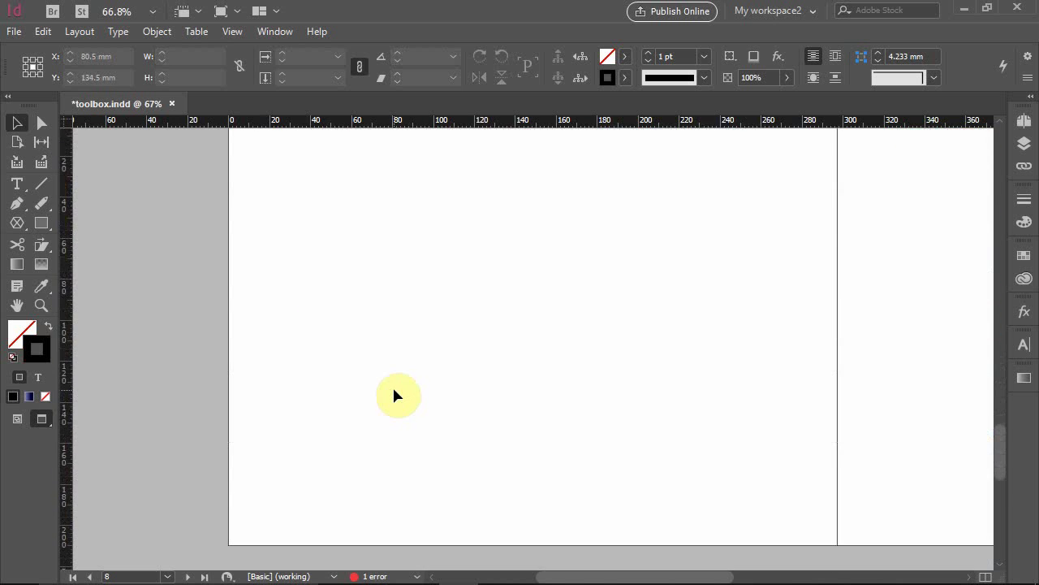
left_click(37, 228)
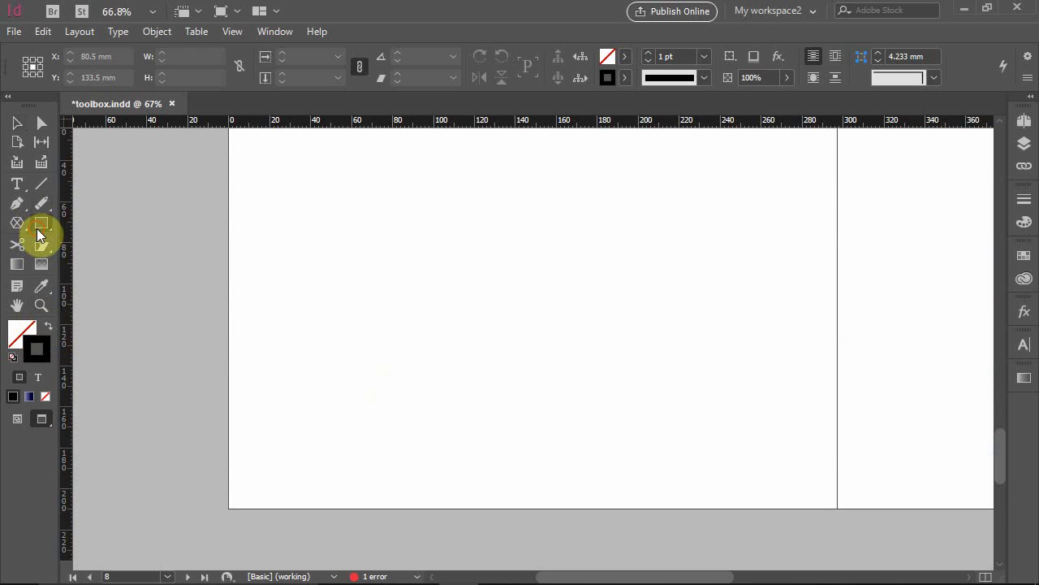
left_click(17, 124)
left_click_drag(353, 178, 652, 388)
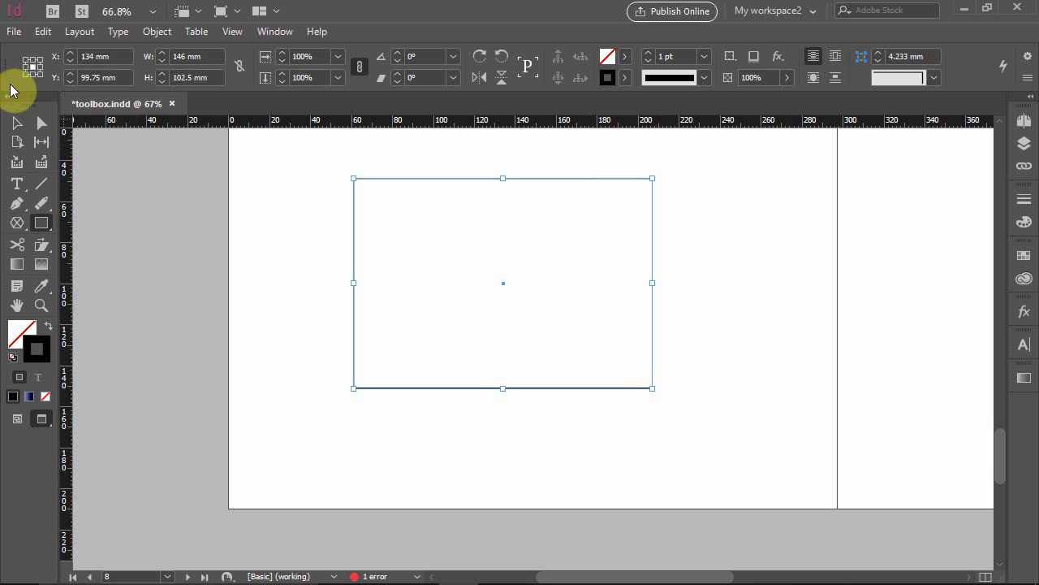
Step: Set the rectangle's stroke weight to 7 pt
left_click(15, 125)
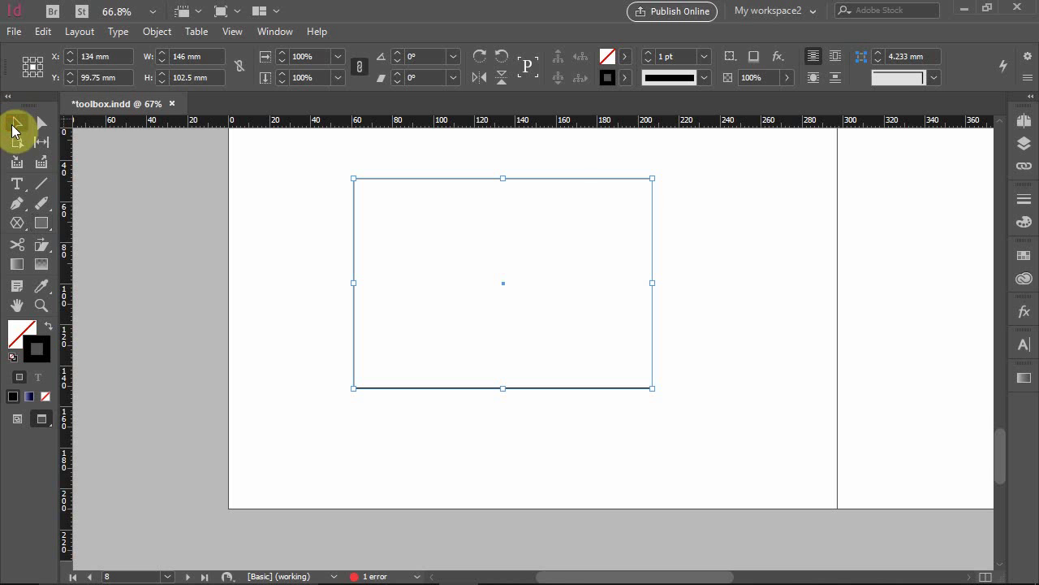
left_click(646, 53)
left_click(646, 54)
left_click(645, 53)
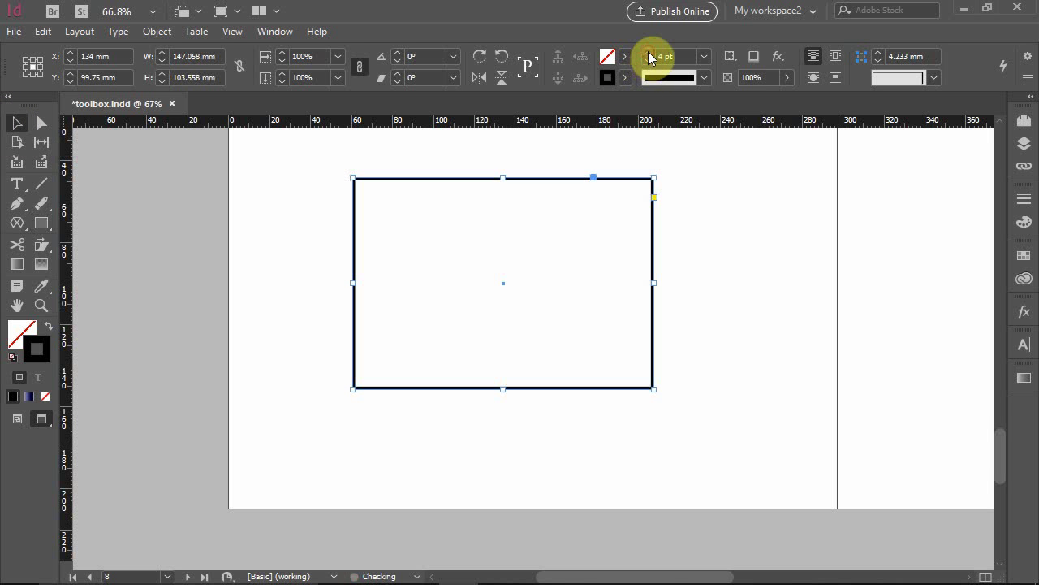
left_click(645, 53)
left_click(646, 54)
left_click(646, 54)
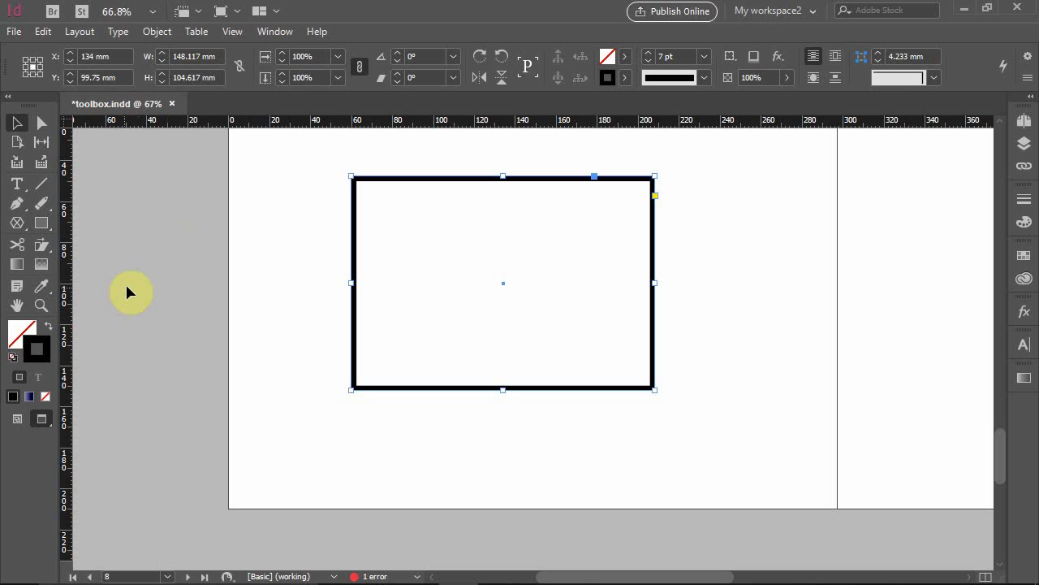
Step: Fill the rectangle with the red swatch C=15 M=100 Y=100 K=0 and deselect it
left_click(624, 57)
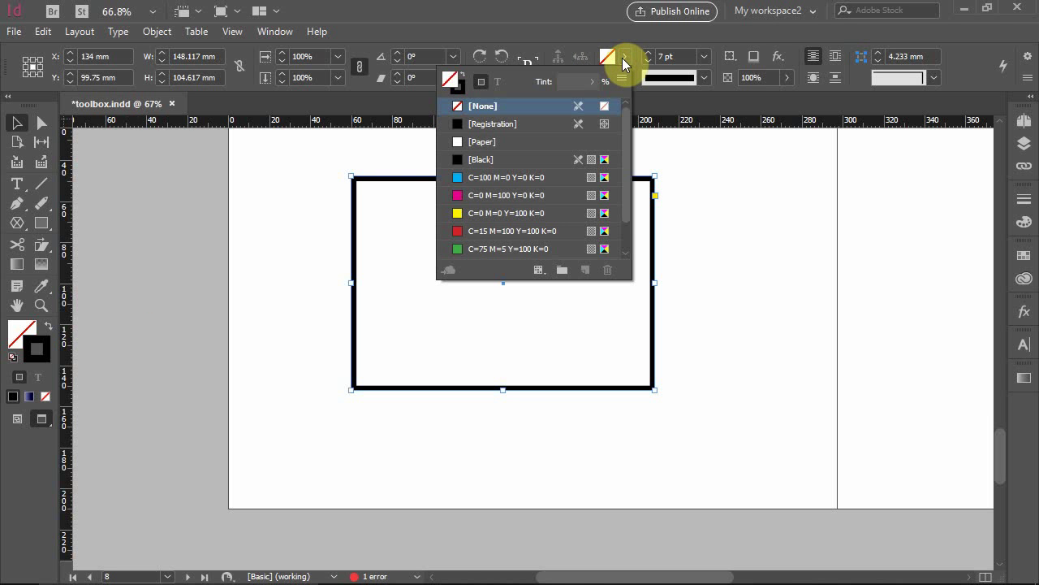
left_click(545, 231)
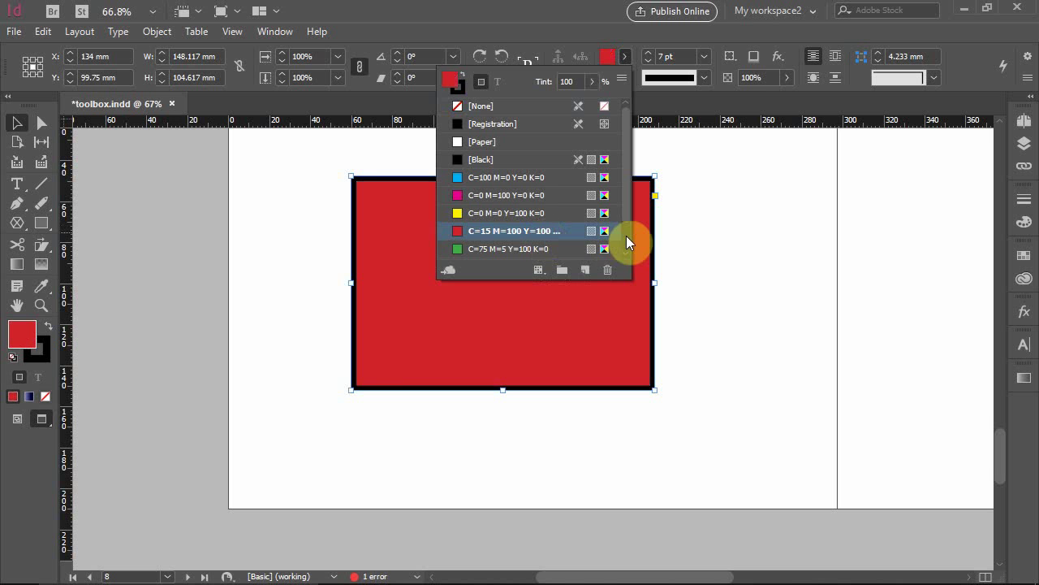
left_click(715, 244)
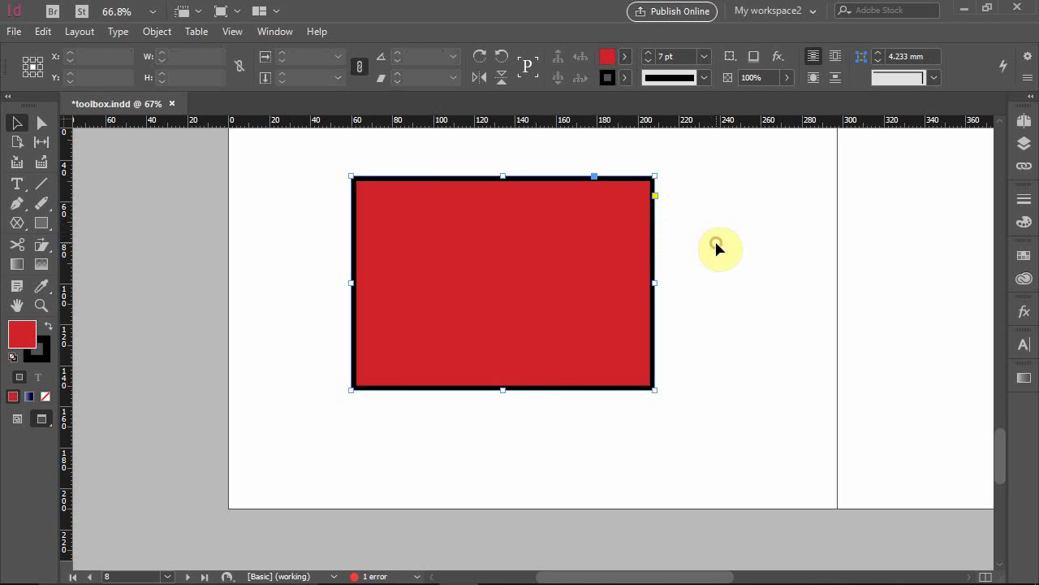
Step: Swap the rectangle's fill and stroke colours and swap them back, twice
left_click(568, 247)
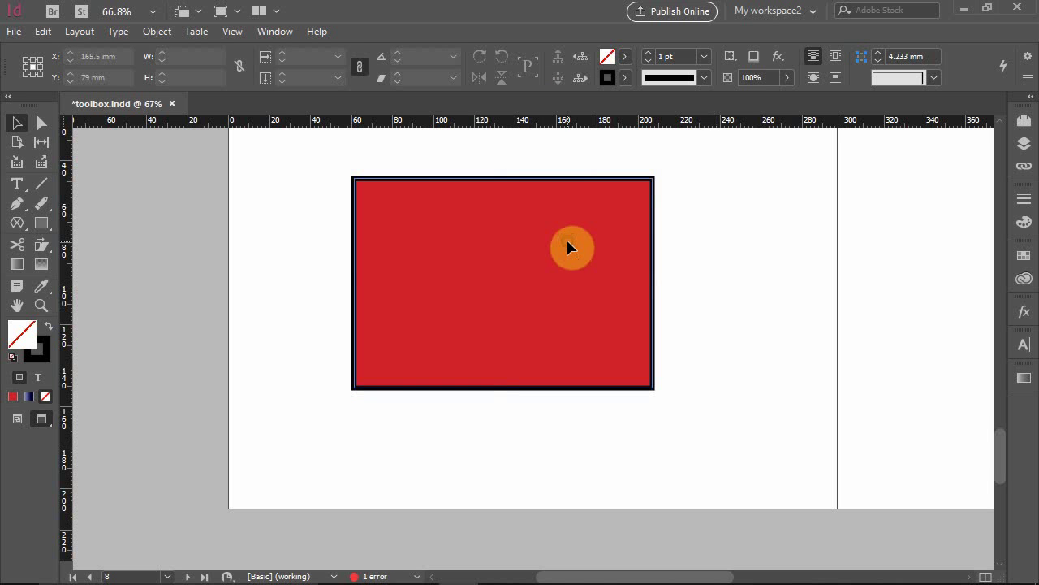
left_click(48, 326)
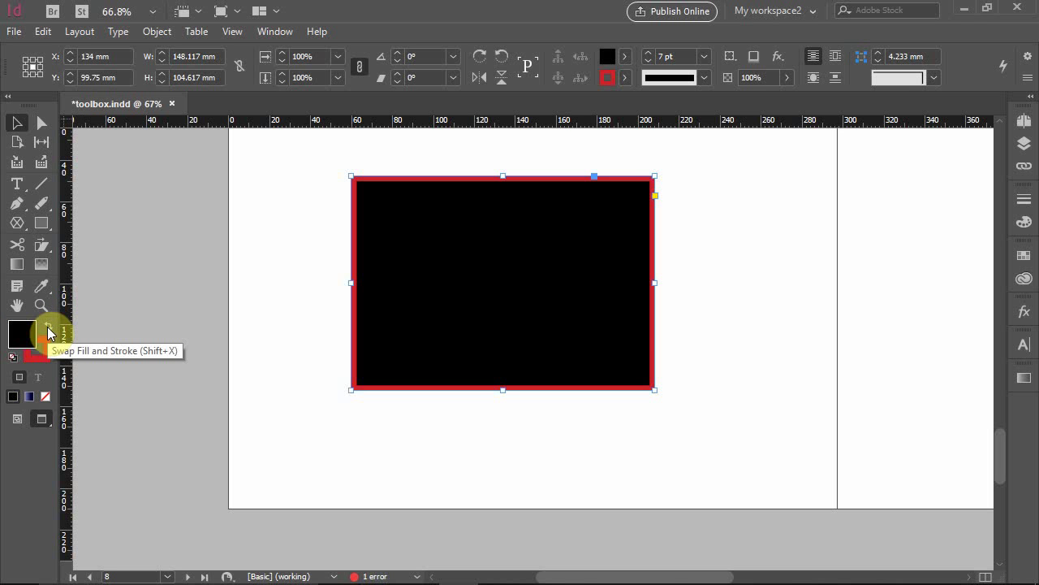
left_click(48, 327)
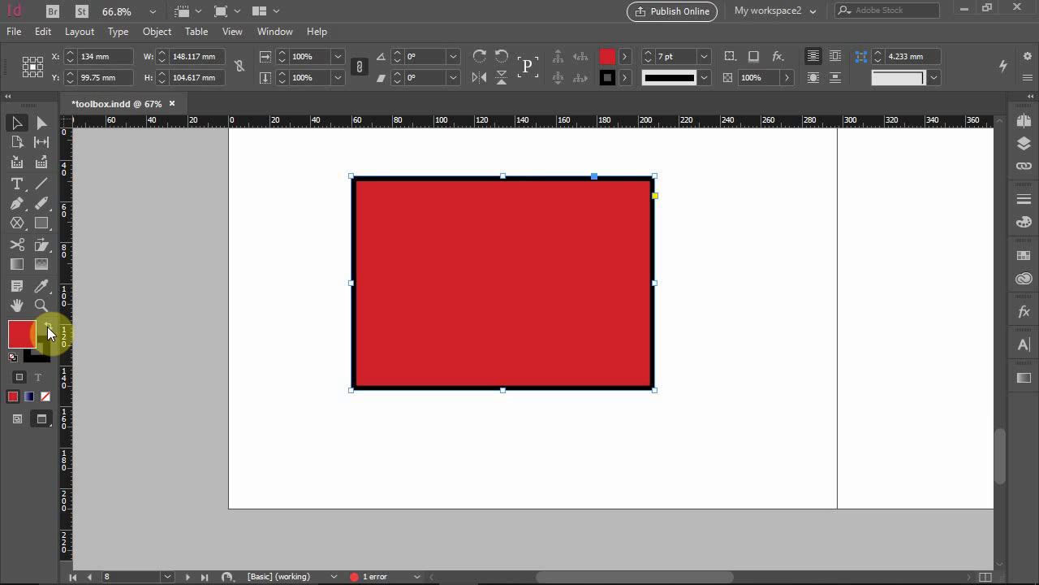
left_click(48, 327)
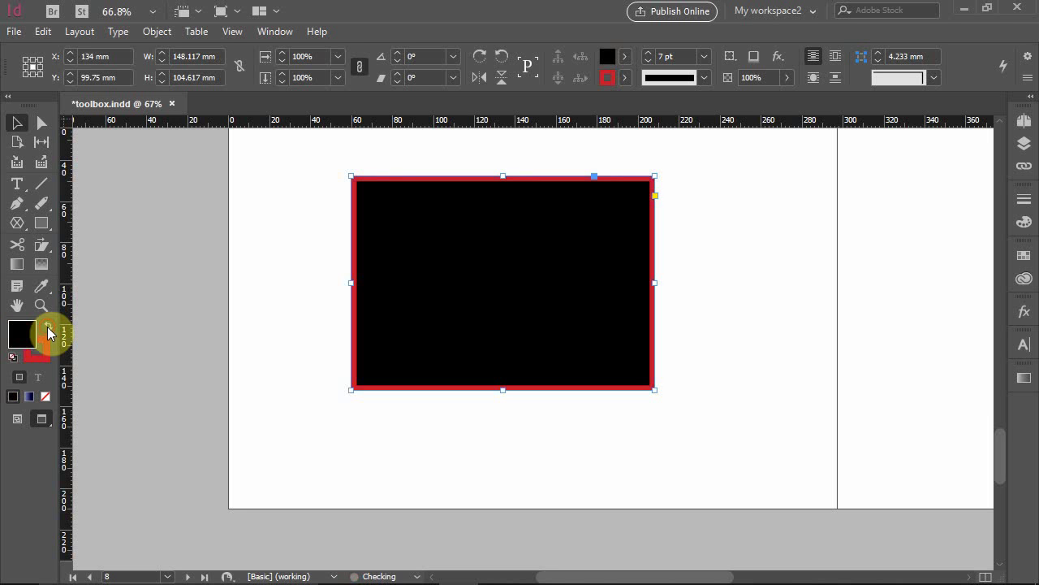
left_click(48, 327)
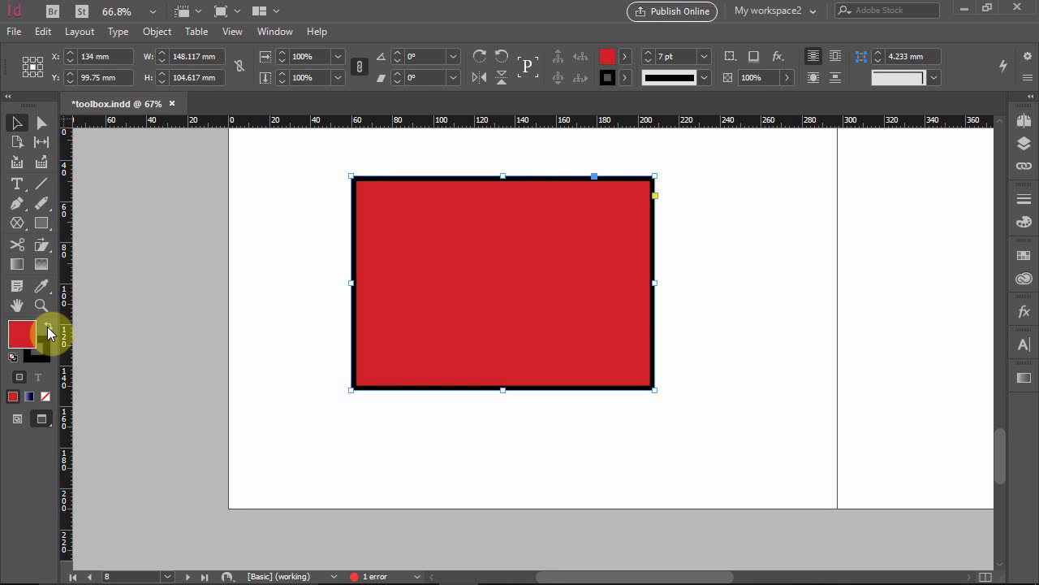
Step: Try a gradient fill and no fill on the rectangle, and reapply its solid red fill
left_click(30, 396)
left_click(44, 397)
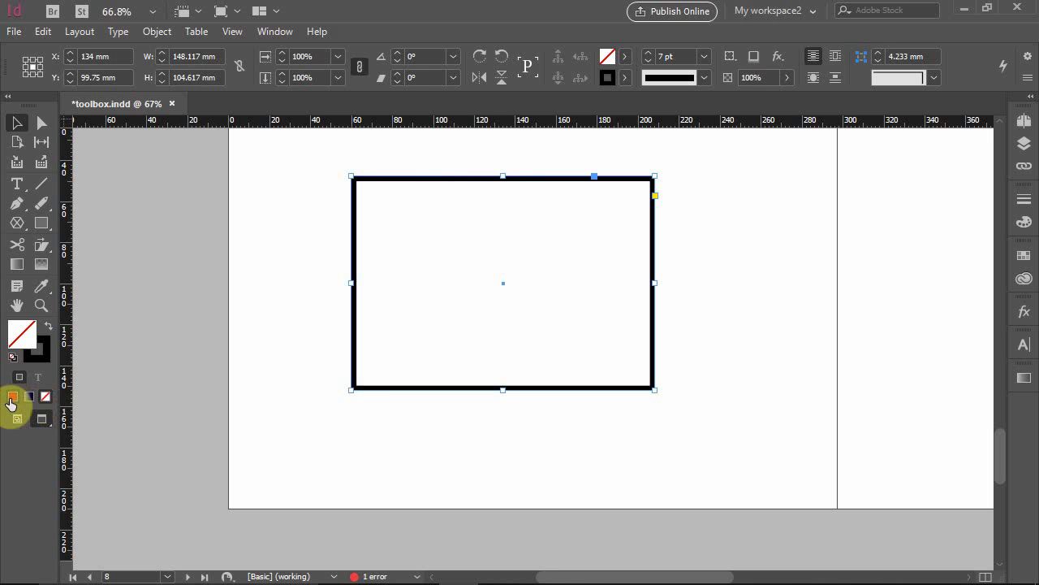
left_click(12, 396)
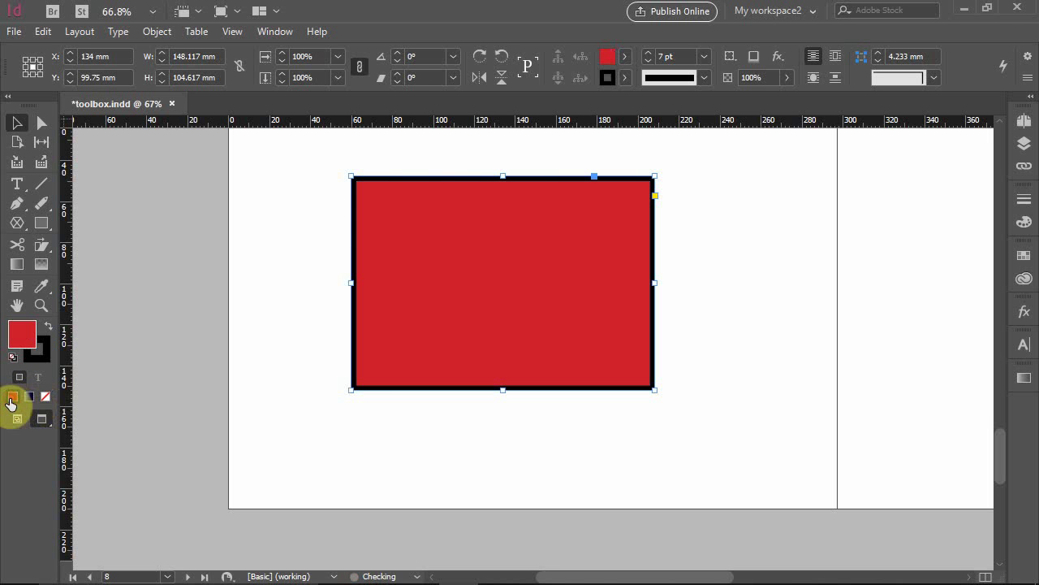
Step: Remove the rectangle's black stroke, make the fill active again and deselect the rectangle
left_click(40, 358)
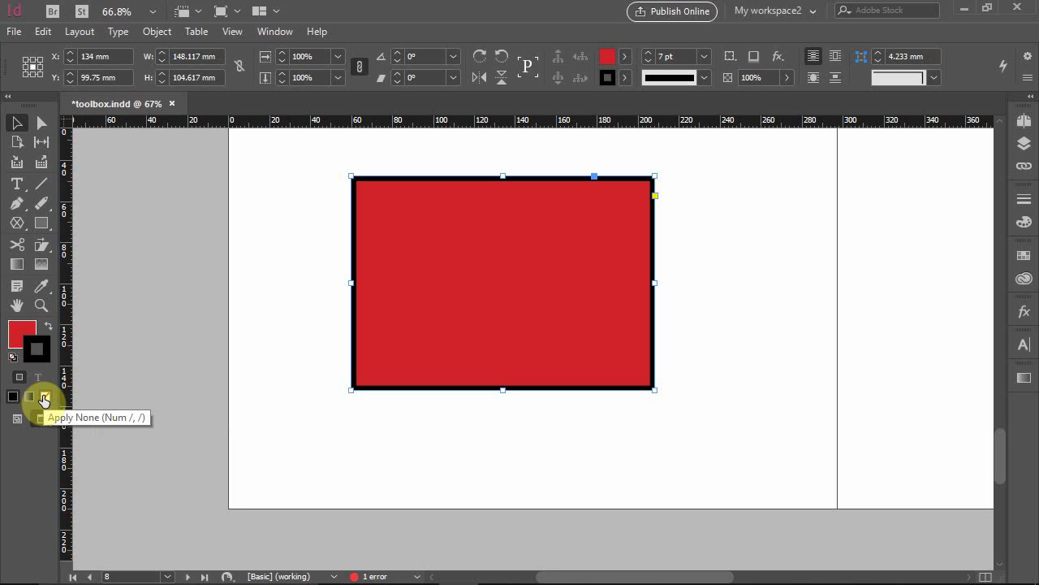
left_click(44, 397)
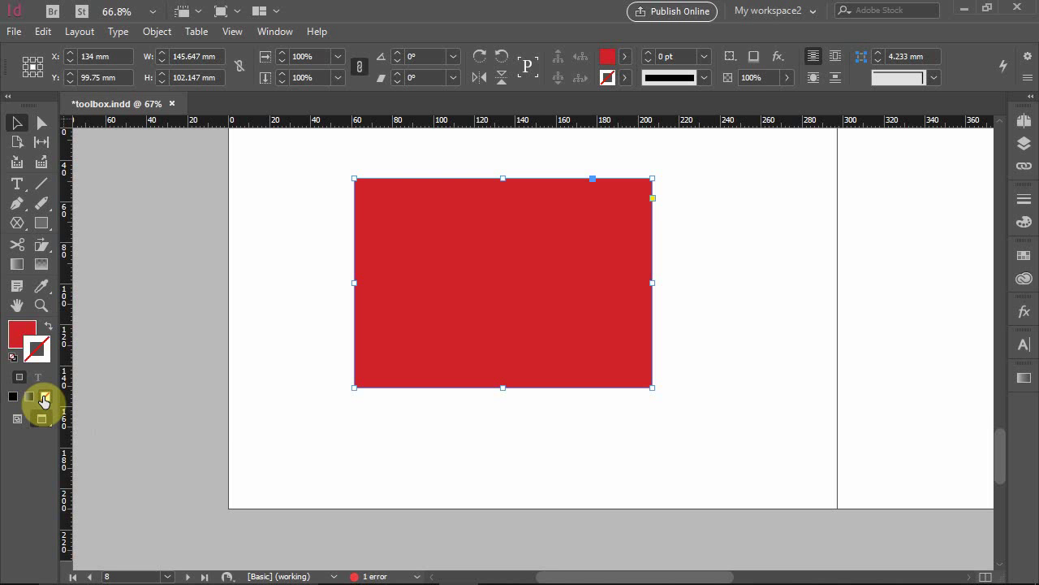
left_click(20, 333)
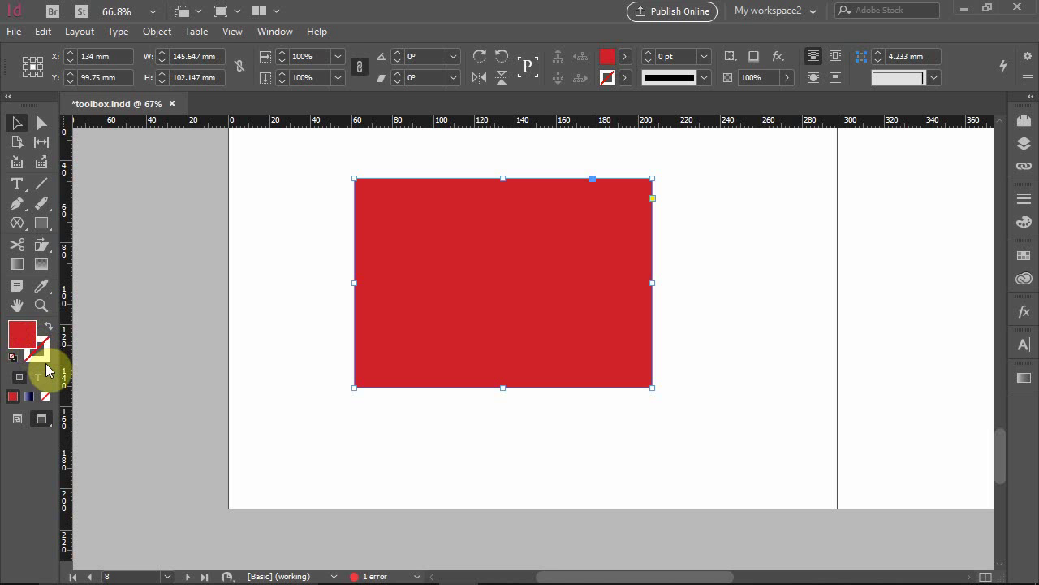
left_click(298, 306)
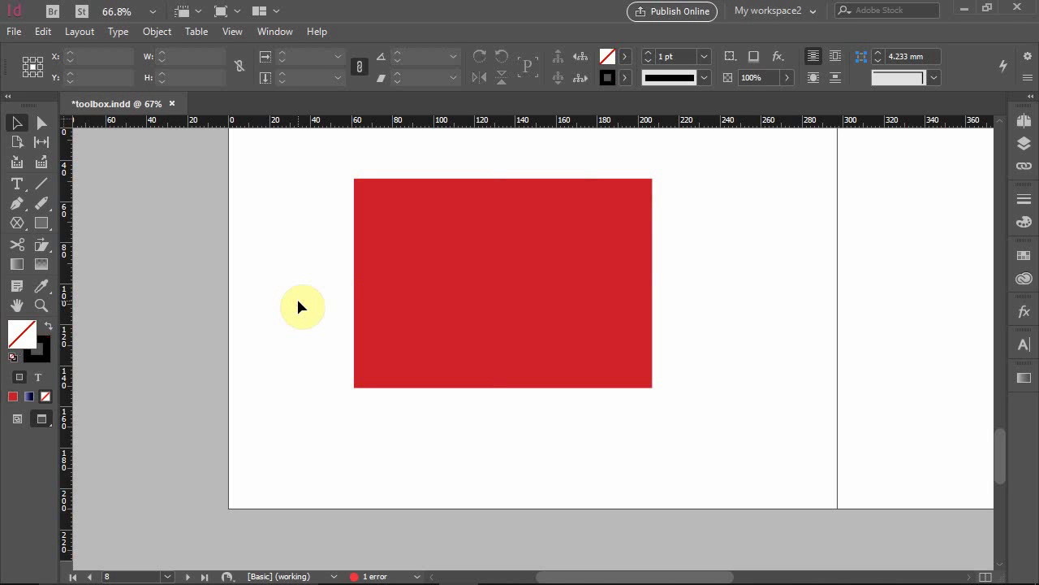
Step: Look through the available screen modes, including Normal, Preview, Bleed, Slug and Presentation, and keep the current mode
left_click(43, 421)
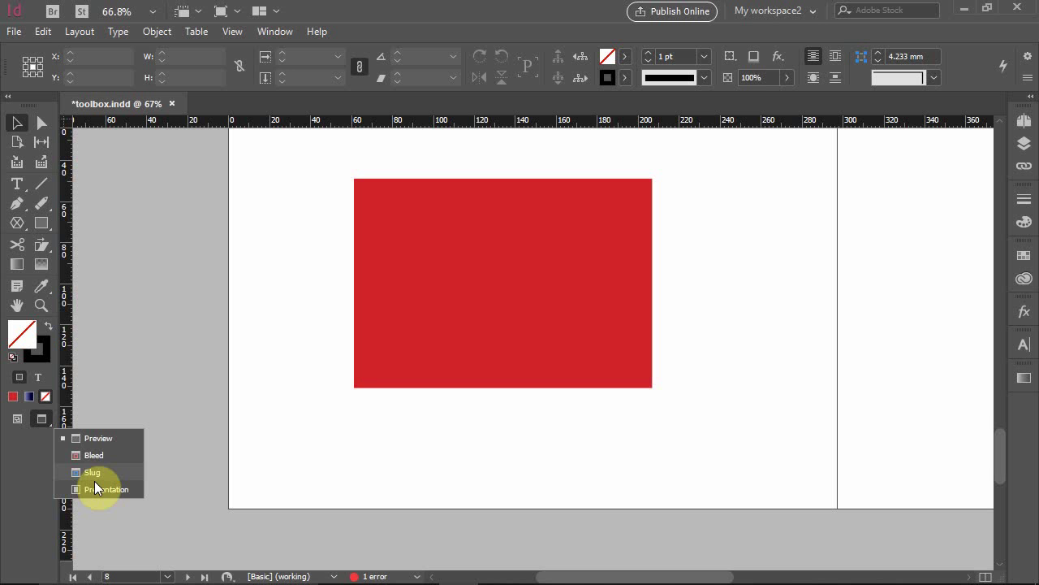
left_click(237, 15)
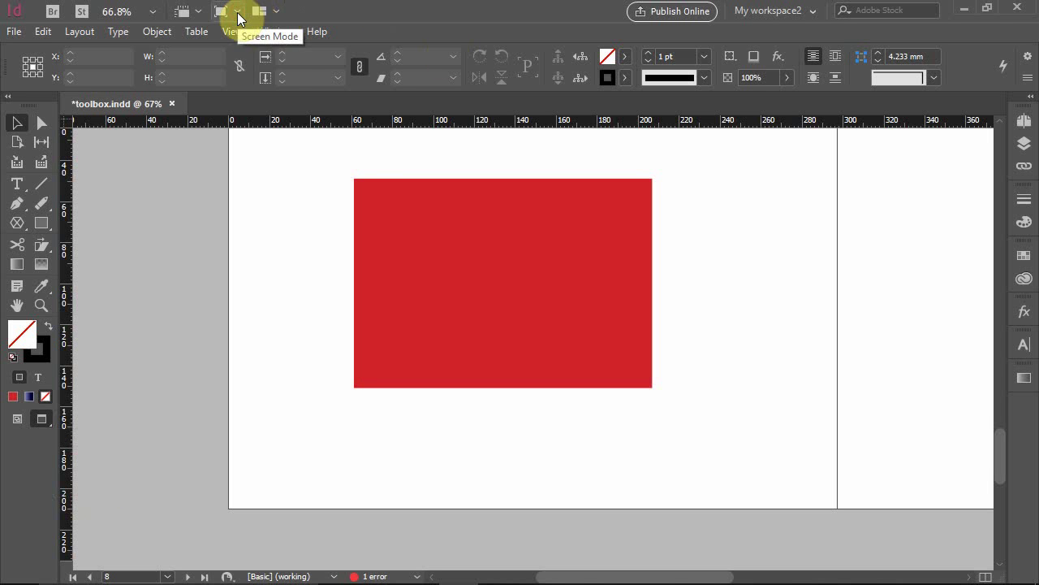
left_click(238, 15)
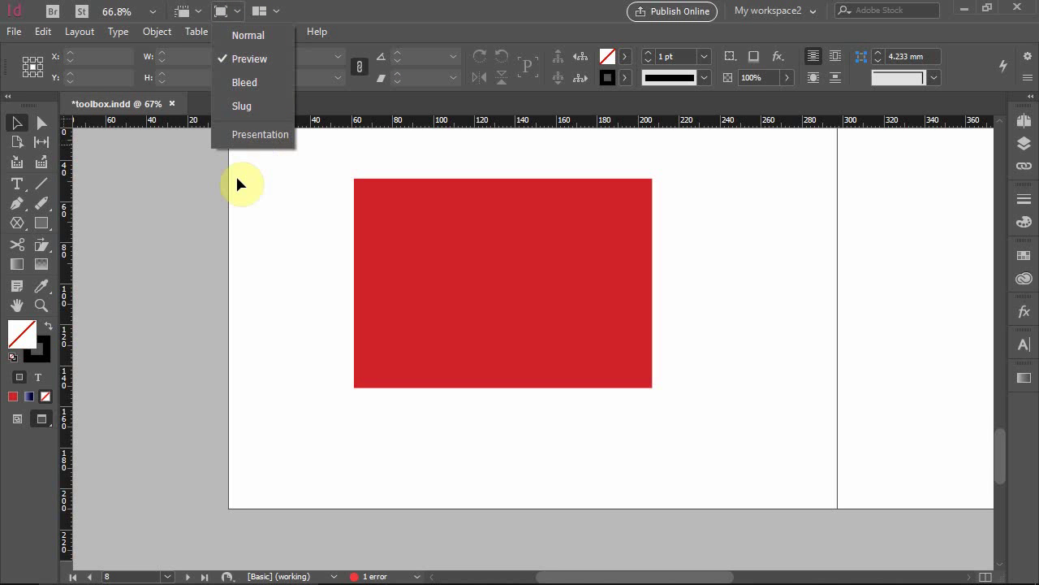
left_click(186, 358)
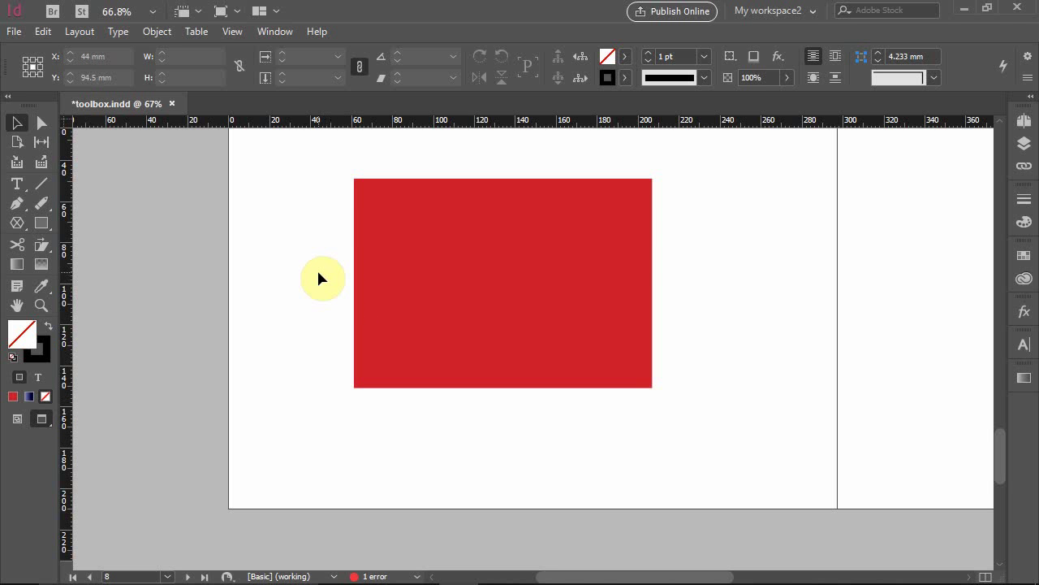
Step: Switch the document from Preview to Normal screen mode and back, twice, to compare how margins and frame edges display
left_click(15, 422)
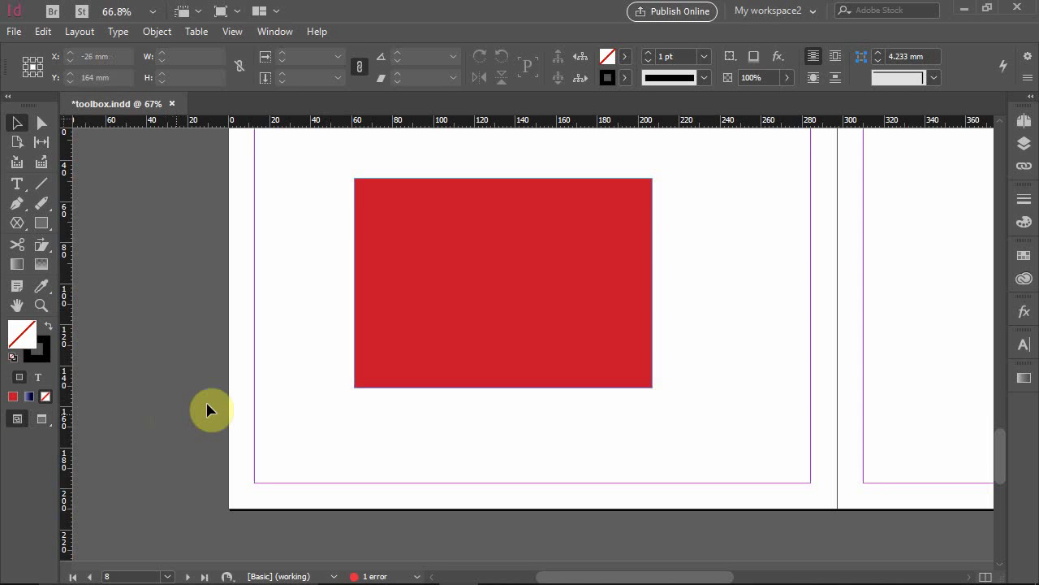
scroll(211, 373, "up", 2)
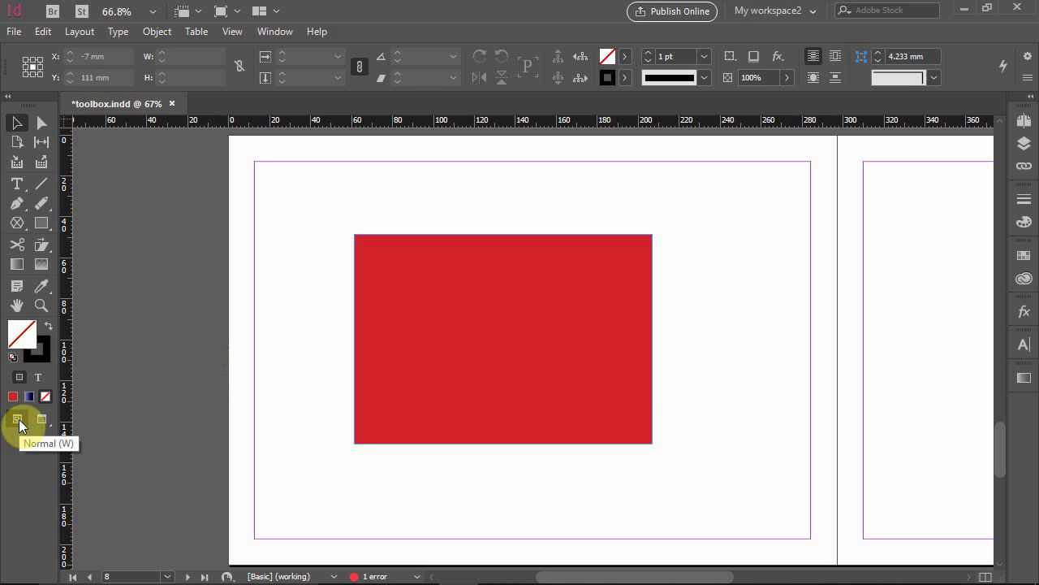
left_click(44, 421)
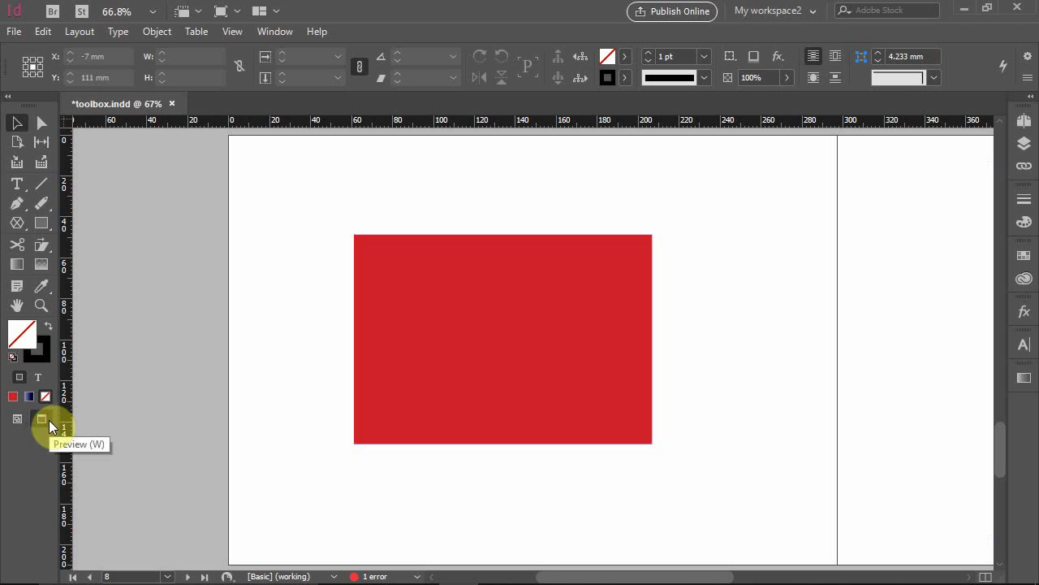
left_click(17, 418)
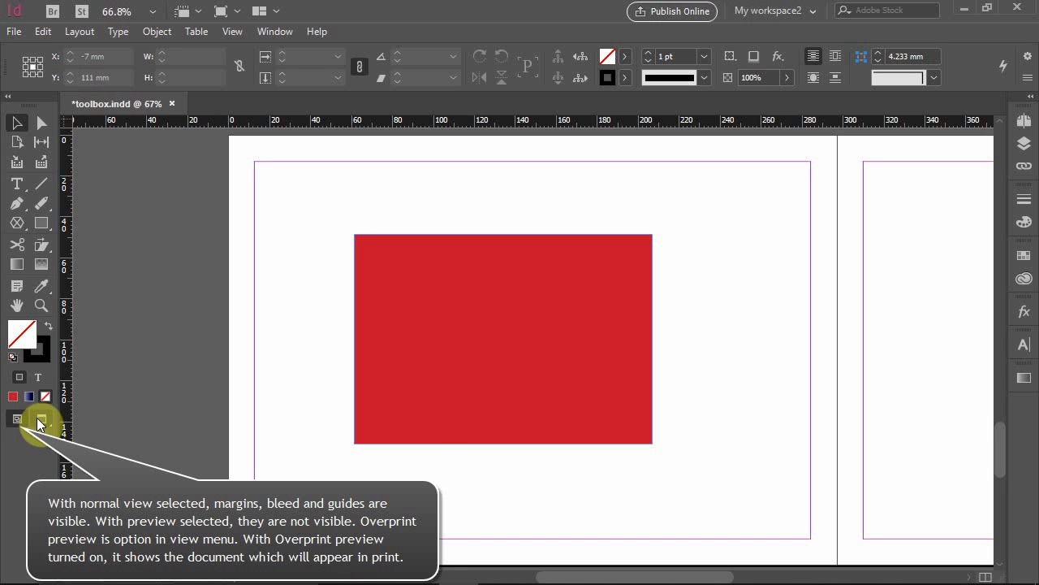
left_click(42, 419)
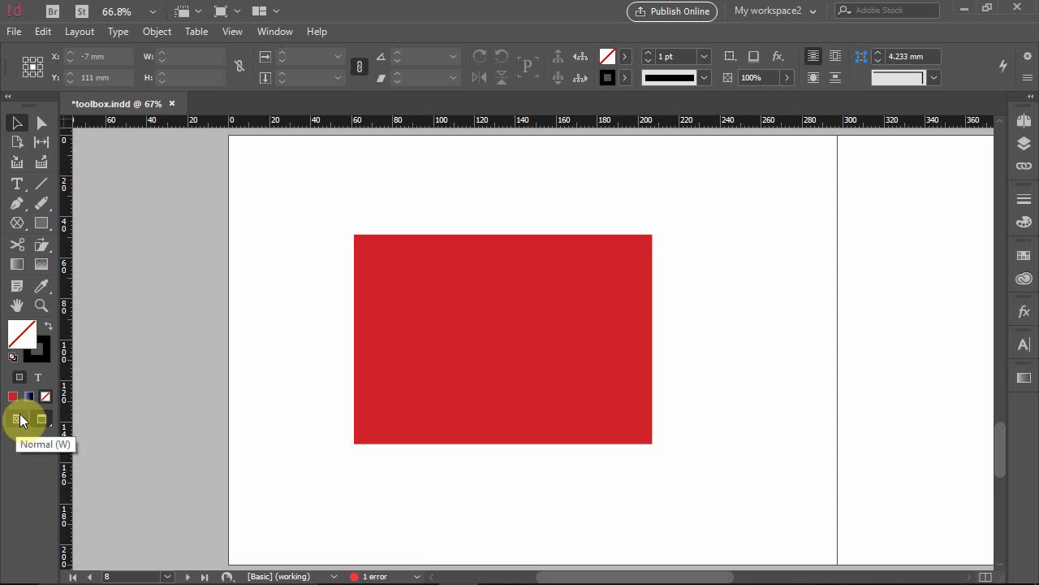
Step: Zoom out to 25% so the neighbouring spreads show, and set the document to Normal screen mode
key("ctrl+minus")
key("ctrl+minus")
key("ctrl+minus")
key("ctrl+minus")
key("ctrl+equal")
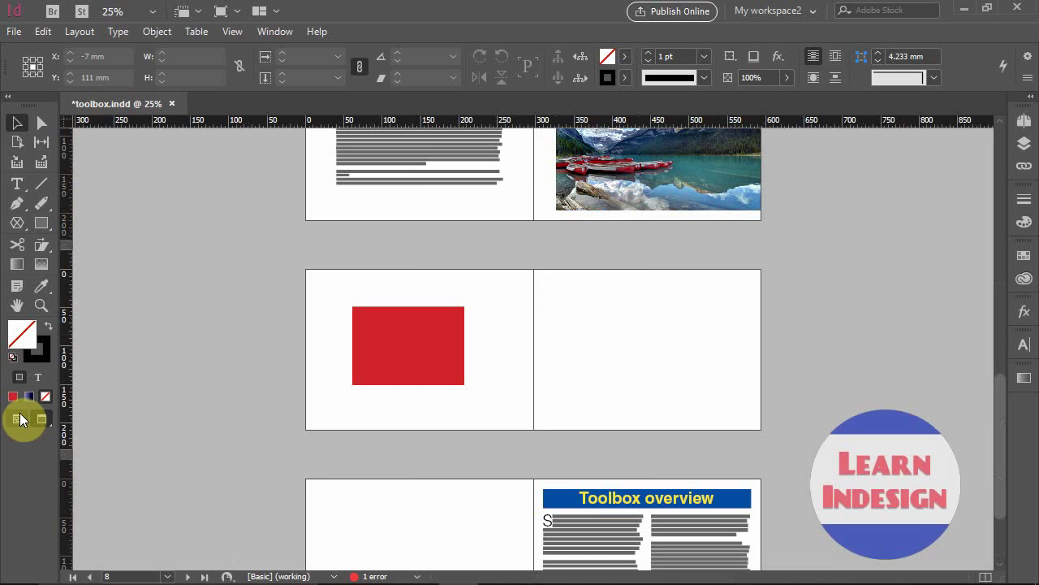
left_click(20, 415)
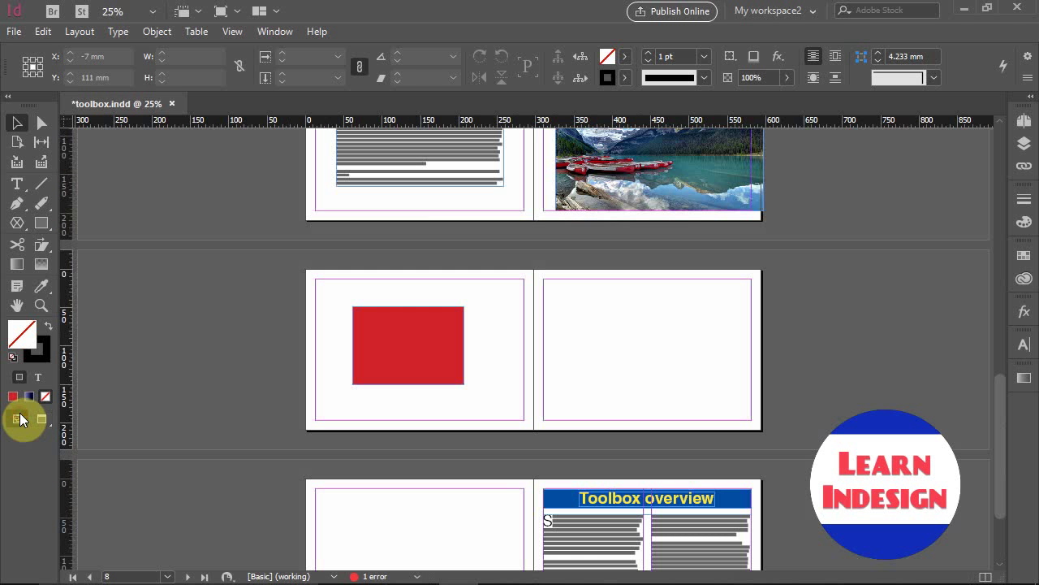